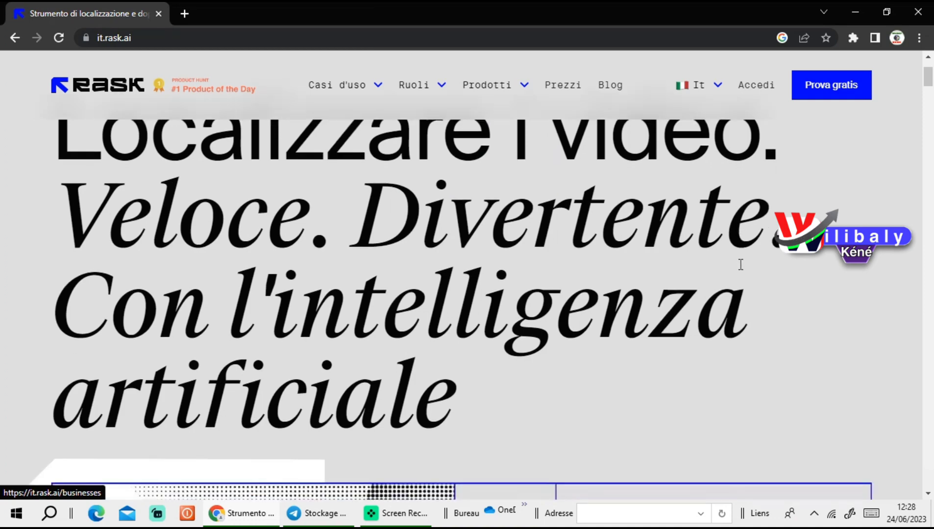
- Switch the Rask website's language to French
scroll(736, 269, "down", 2)
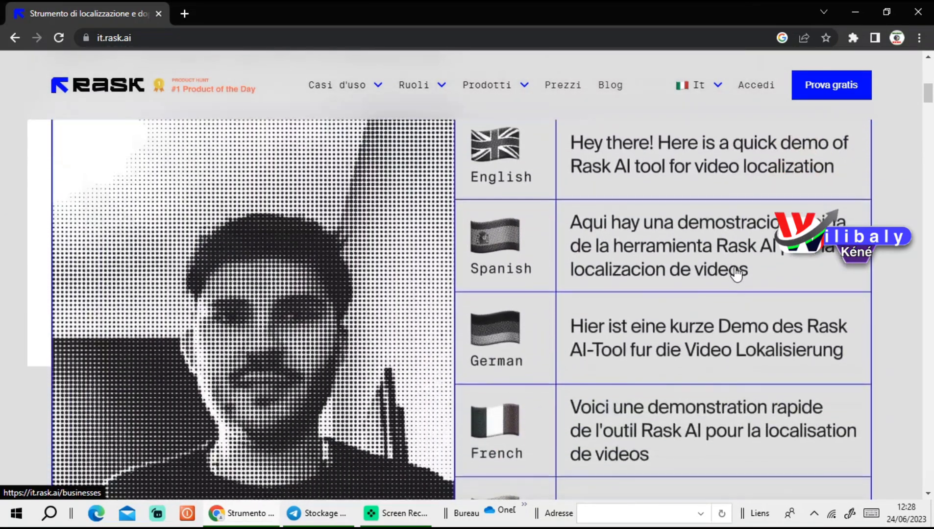
scroll(735, 267, "up", 3)
left_click(718, 86)
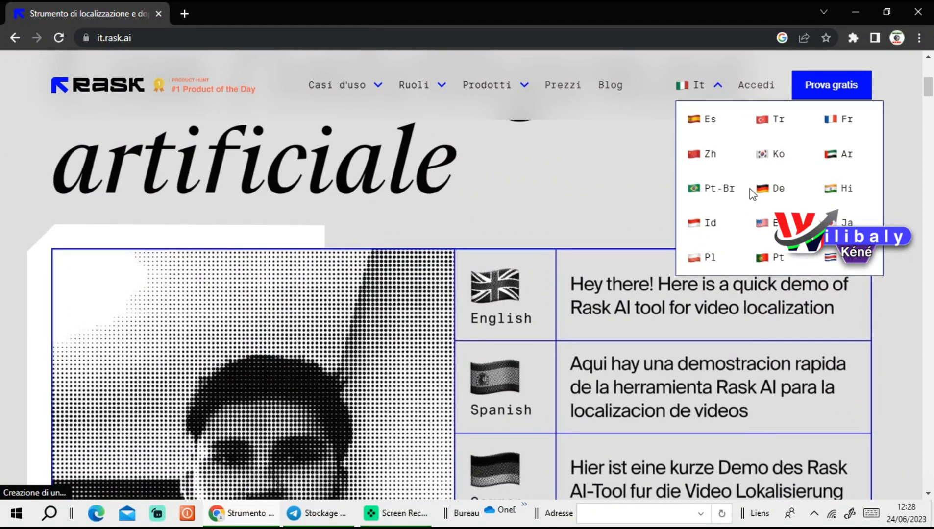
left_click(842, 123)
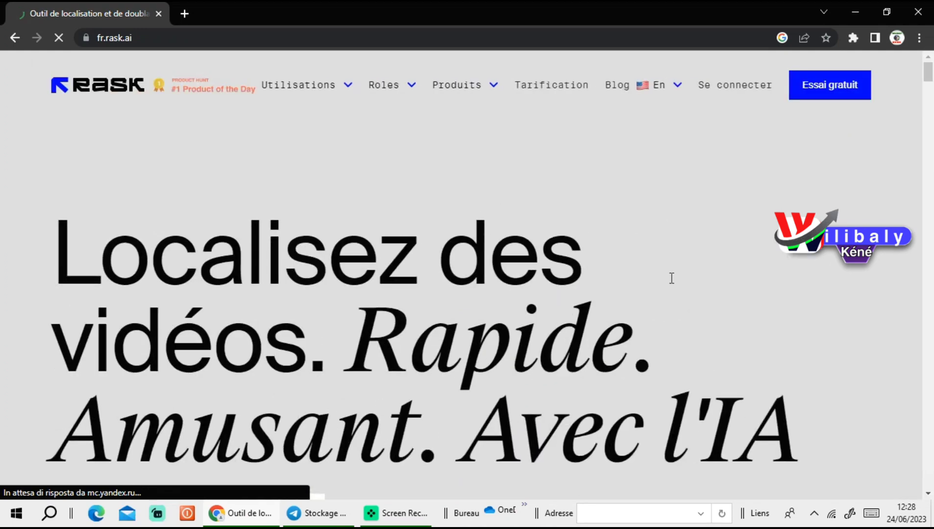
- Look over the French home page and open the free-trial sign-up page
scroll(424, 406, "down", 5)
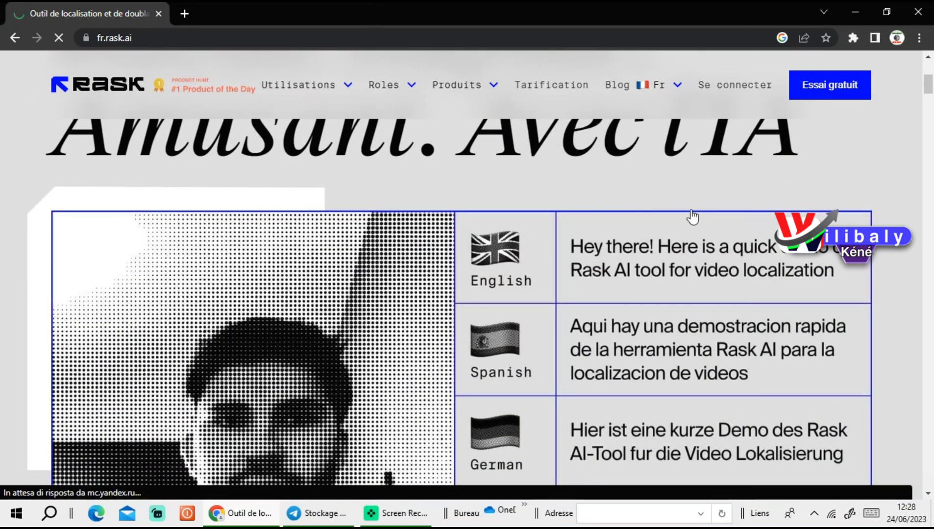
scroll(636, 319, "down", 2)
scroll(640, 319, "down", 1)
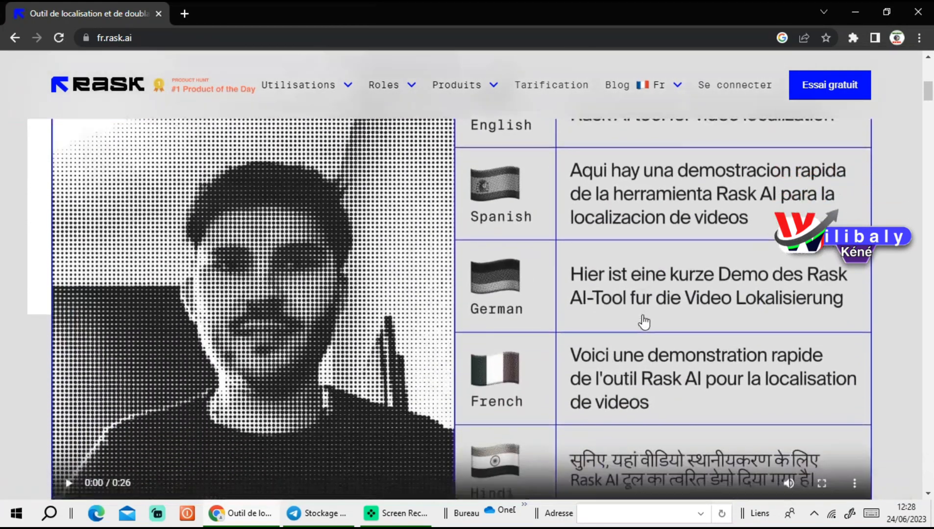
scroll(608, 299, "up", 3)
scroll(598, 277, "up", 6)
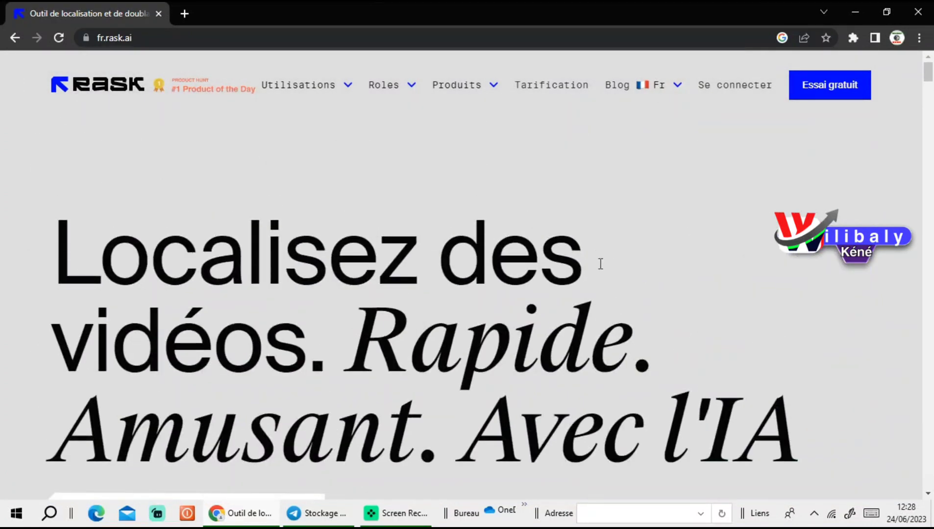
left_click(831, 89)
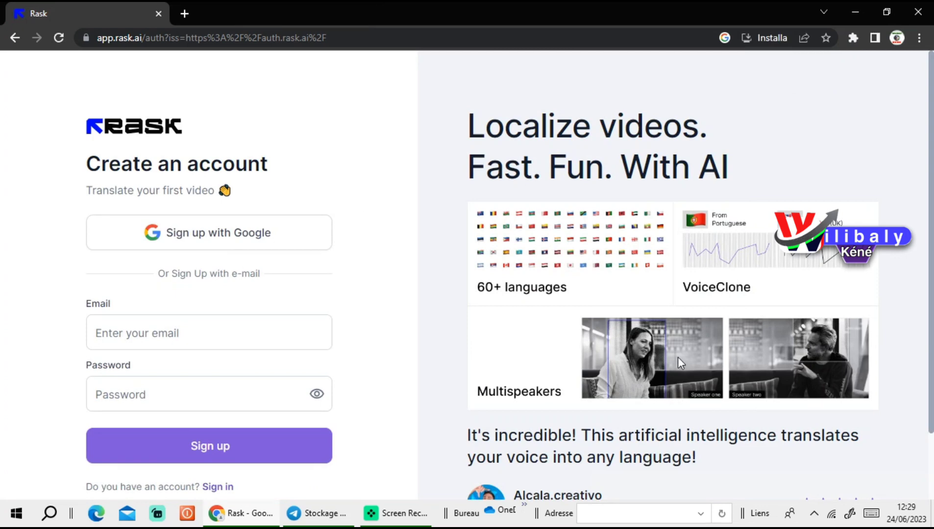
- Sign up for a Rask account with an existing Google account
scroll(540, 346, "down", 2)
scroll(542, 339, "up", 2)
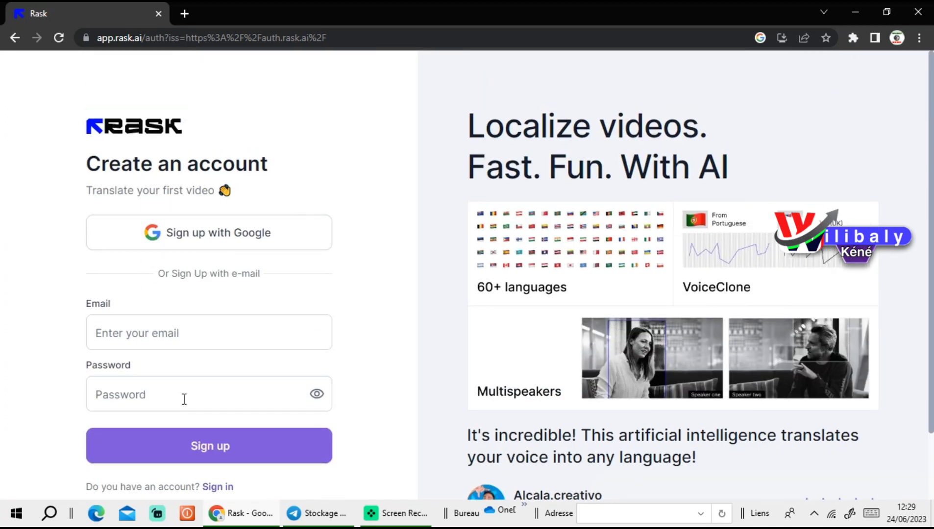
triple_click(126, 332)
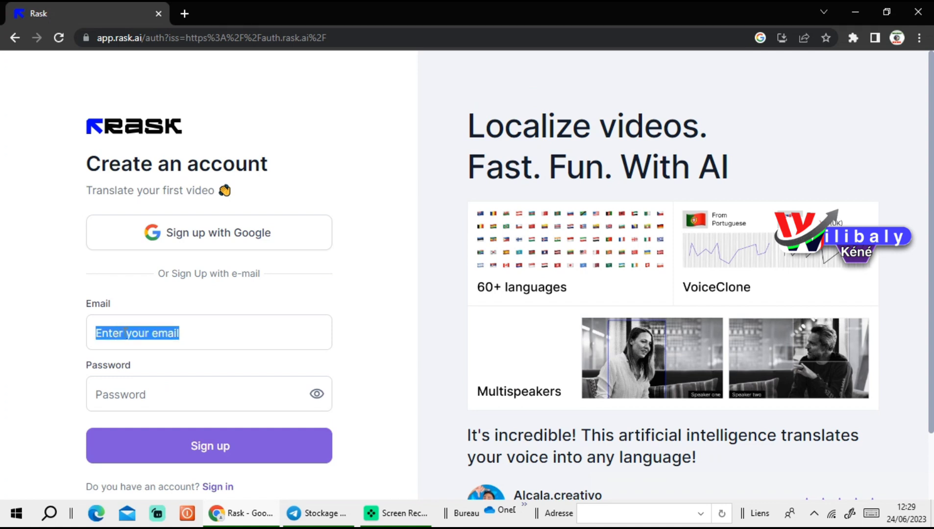
left_click(96, 392)
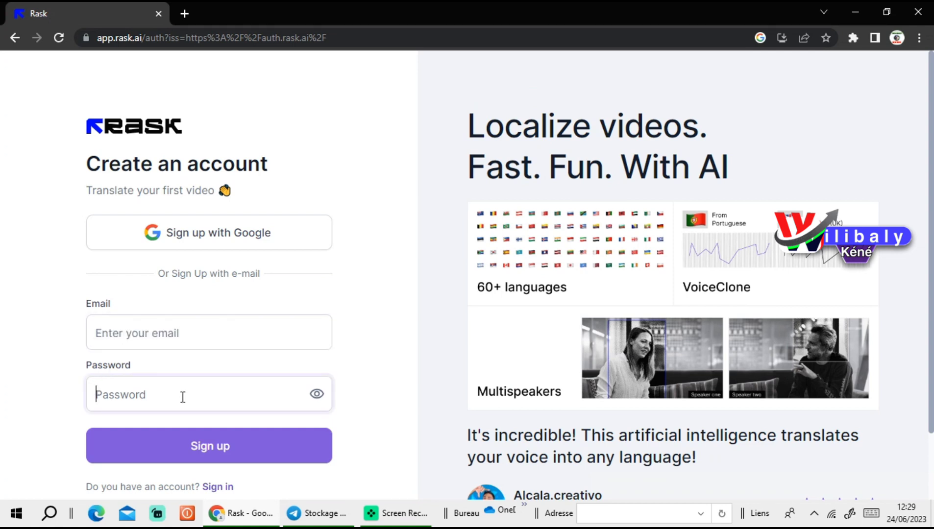
left_click(102, 240)
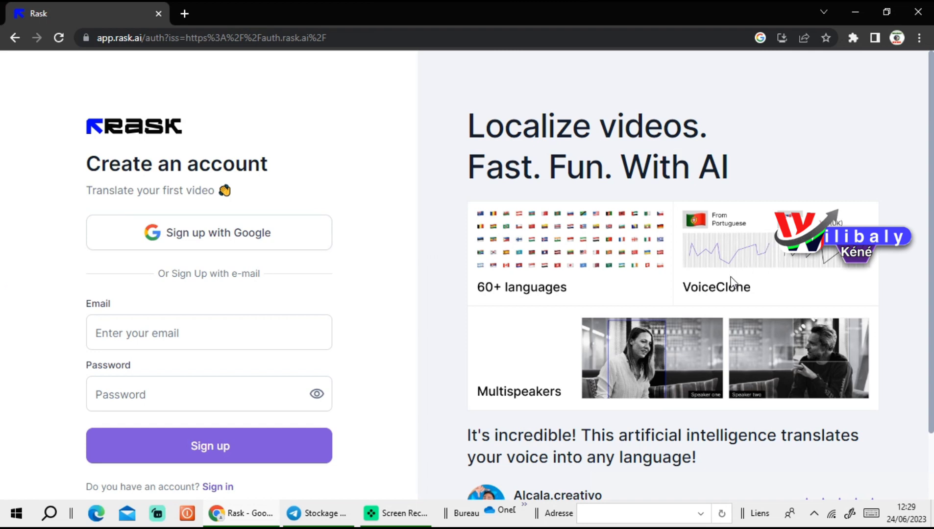
scroll(730, 281, "down", 2)
scroll(724, 299, "up", 2)
left_click(211, 238)
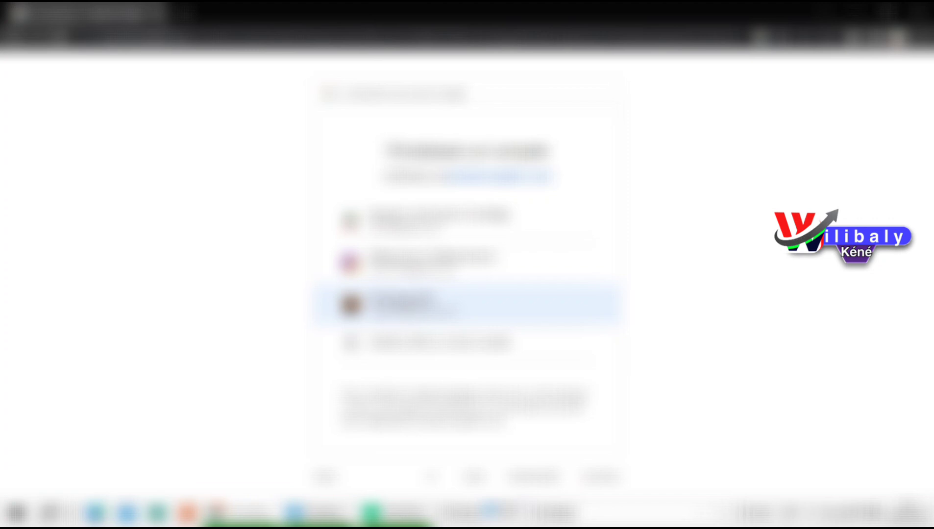
left_click(406, 304)
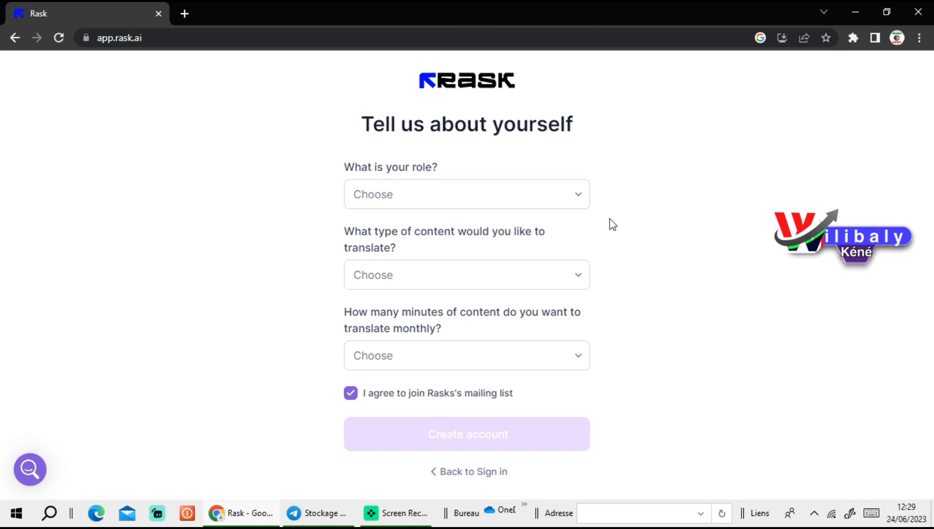
- Complete the profile with Video Production Manager as role, Educational content as content type and 10-50 min monthly, and create the account
left_click(579, 194)
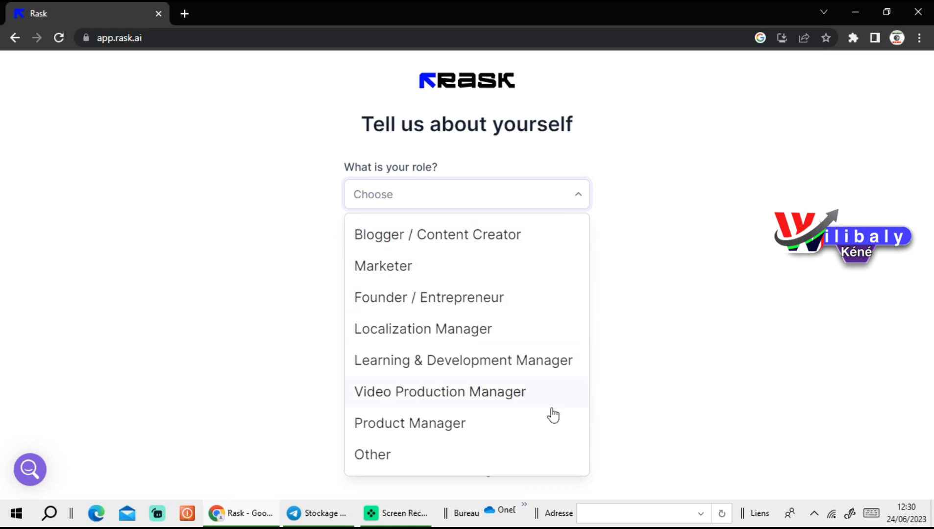
left_click(476, 398)
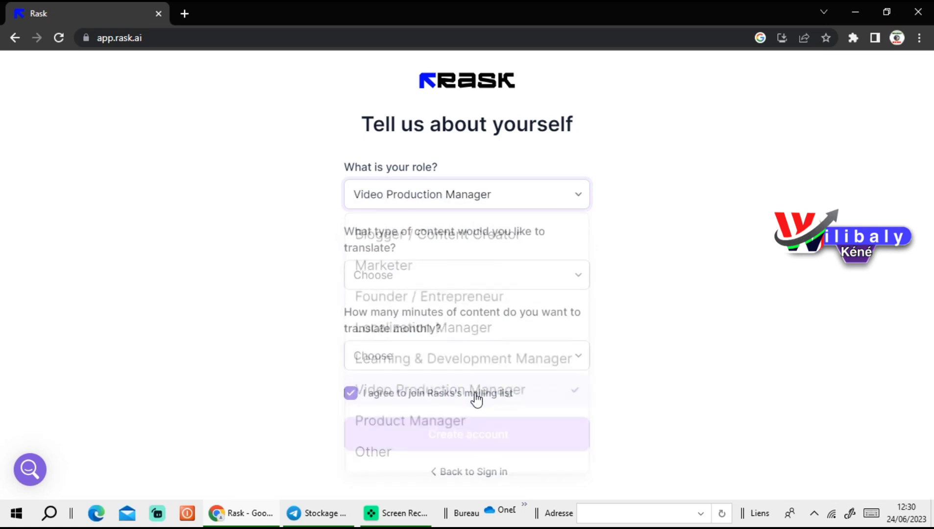
left_click(579, 276)
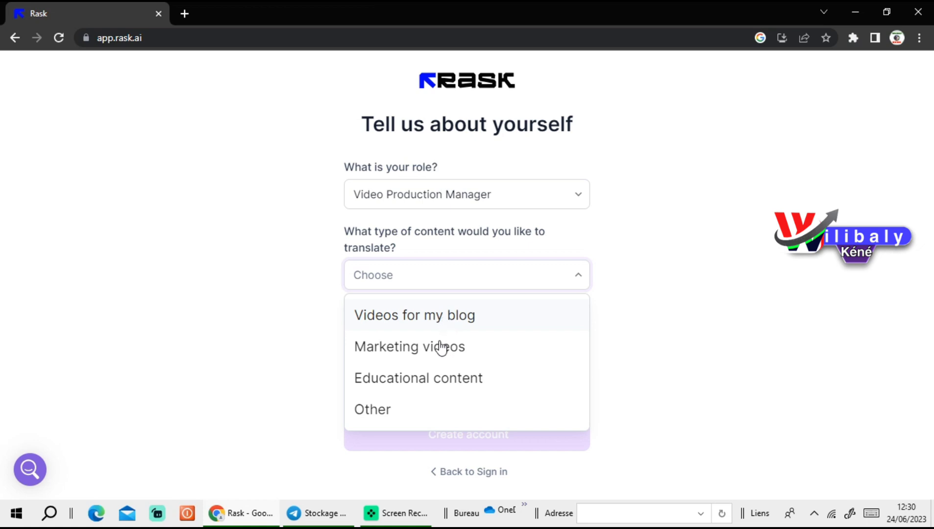
left_click(421, 384)
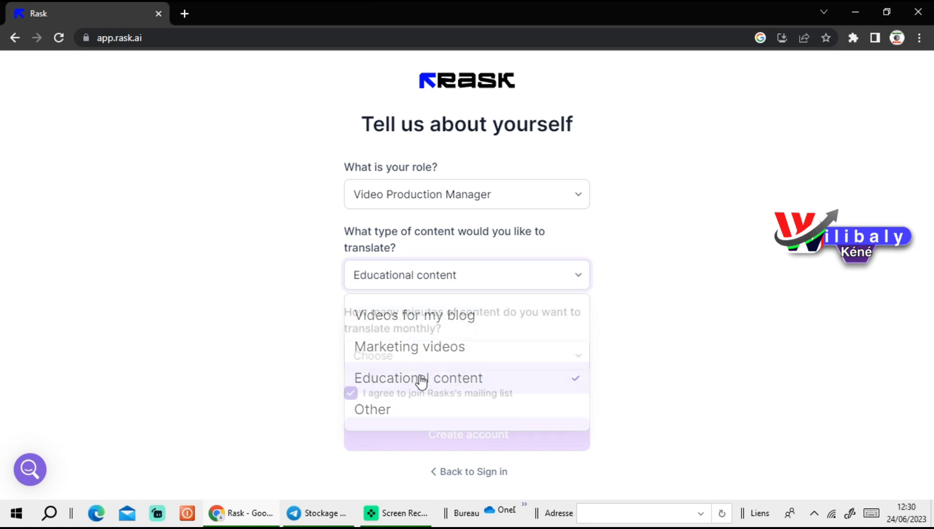
left_click(571, 356)
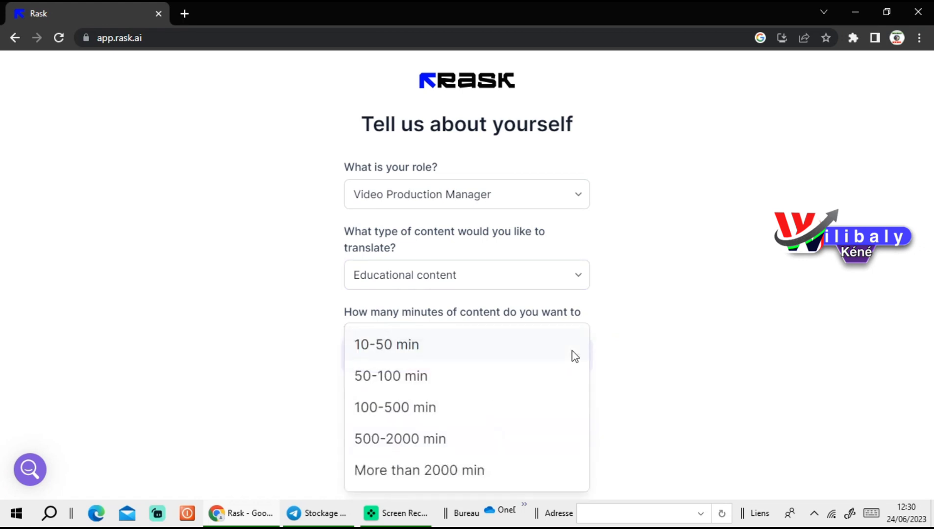
left_click(413, 352)
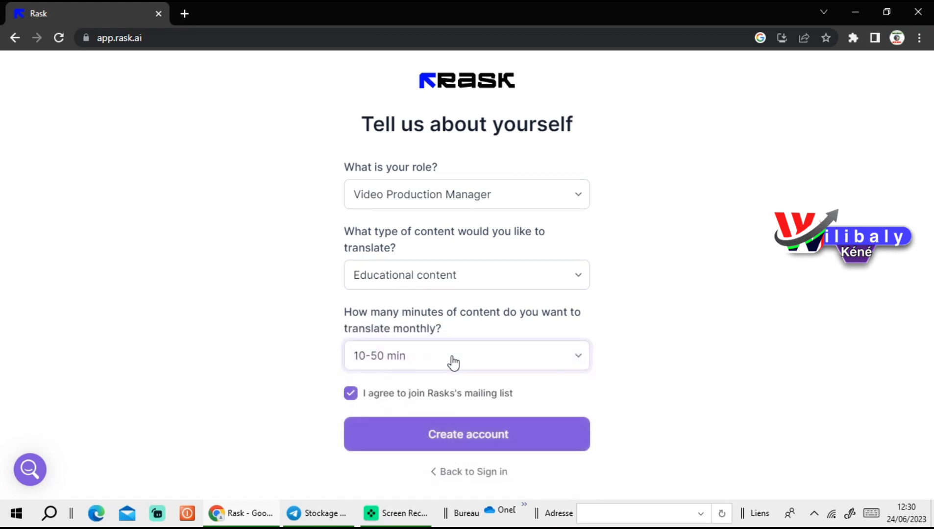
left_click(471, 439)
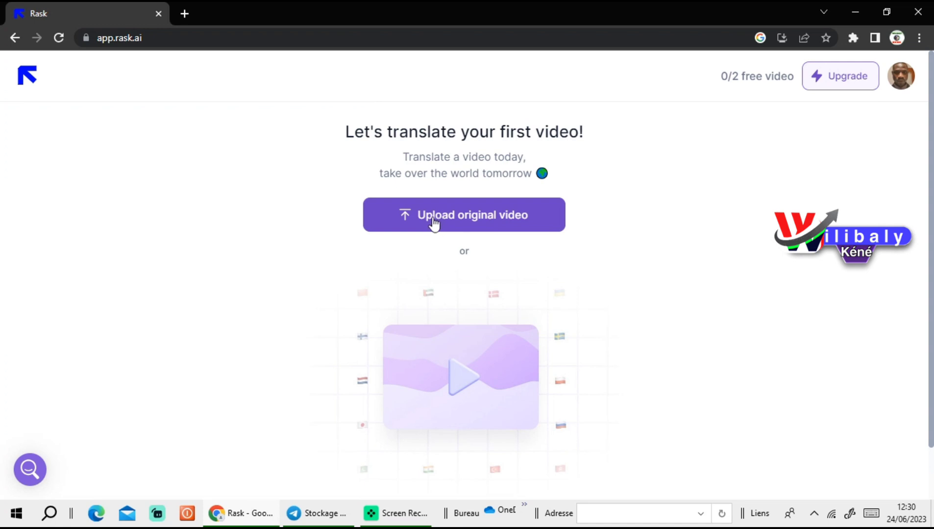
- Start a new video upload and name the project wilibaly
left_click(484, 223)
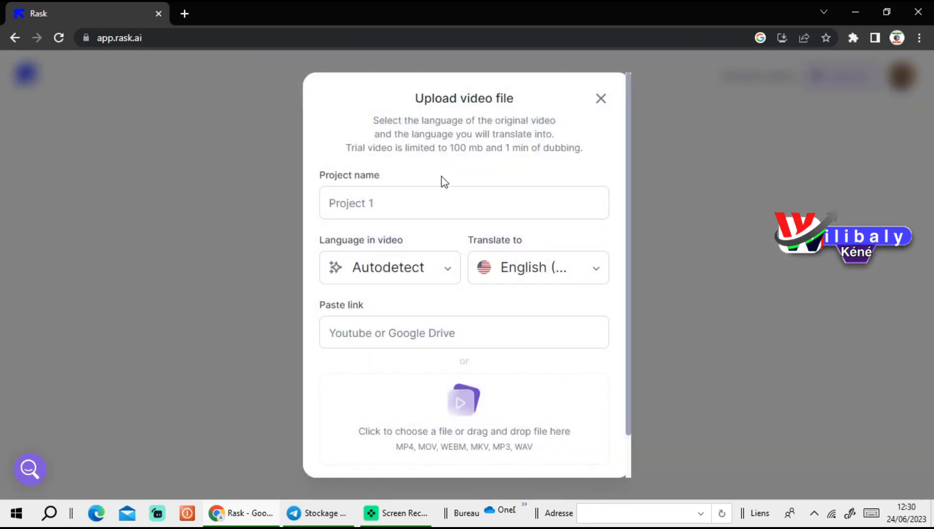
left_click(393, 202)
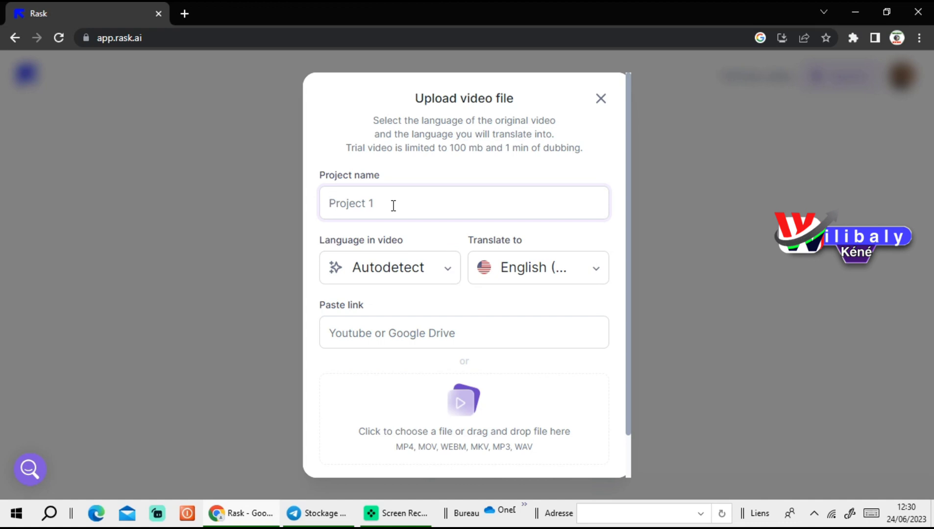
type("wiliv")
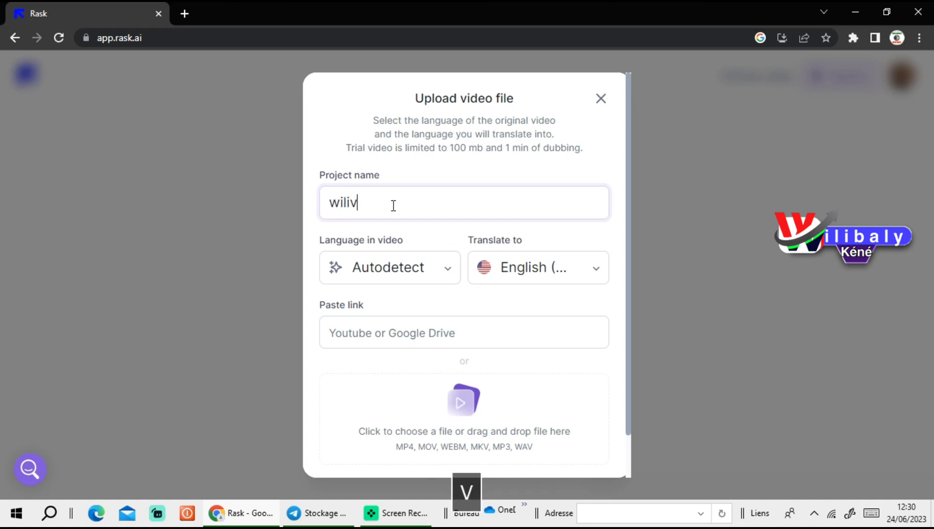
key("BackSpace")
type("baly")
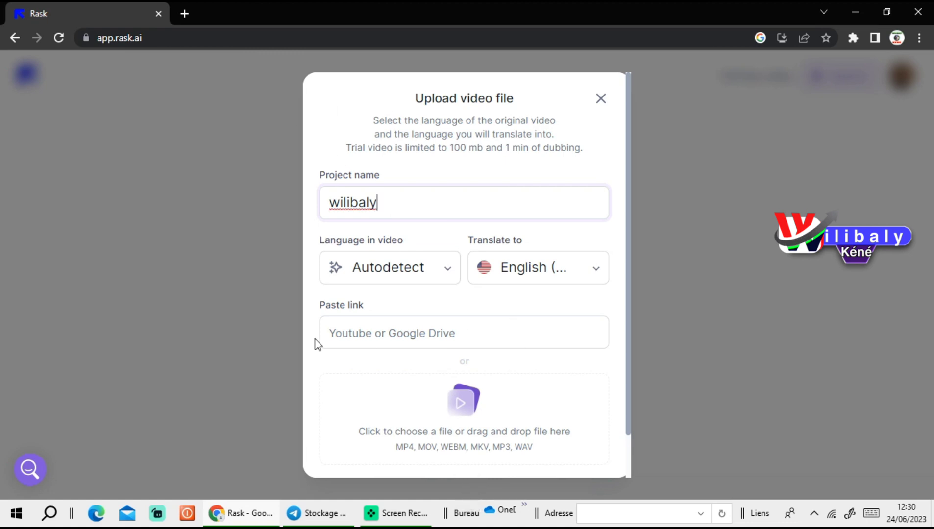
- Choose English (US) as the language to translate the video into
left_click(598, 273)
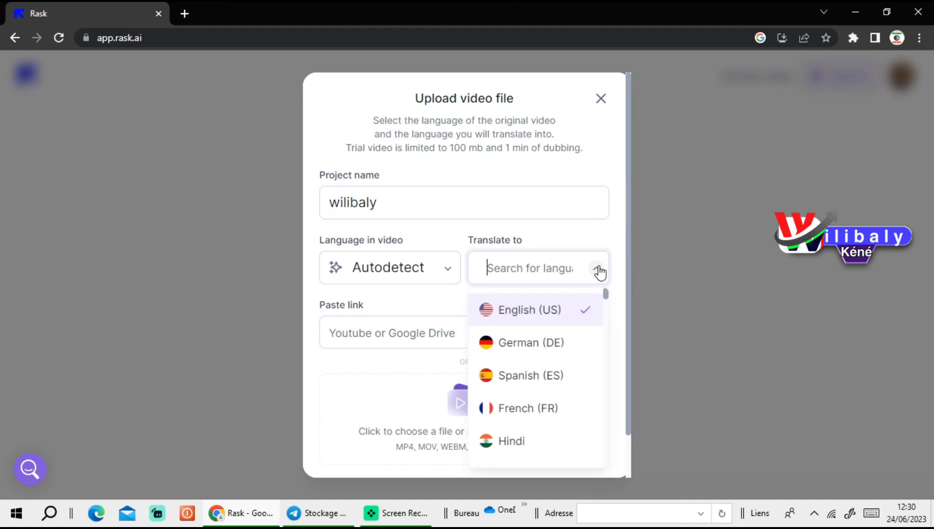
left_click(598, 271)
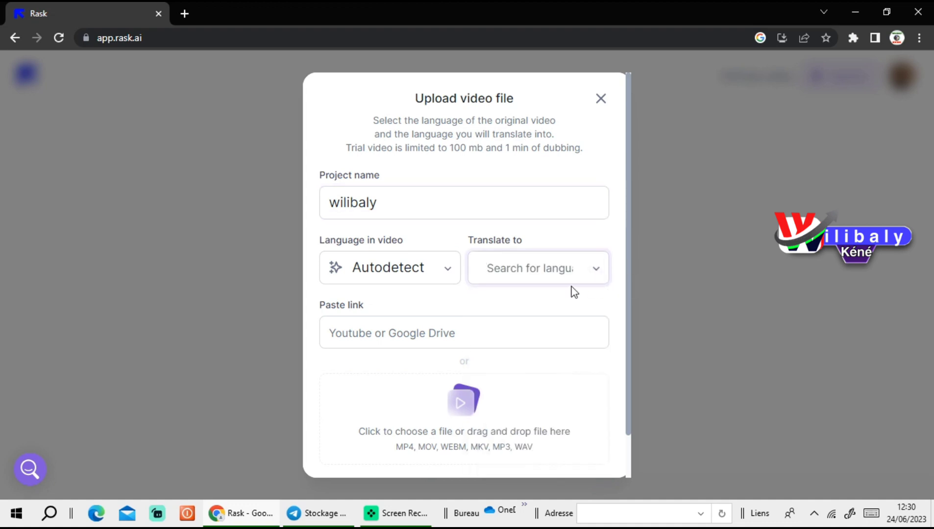
left_click(598, 273)
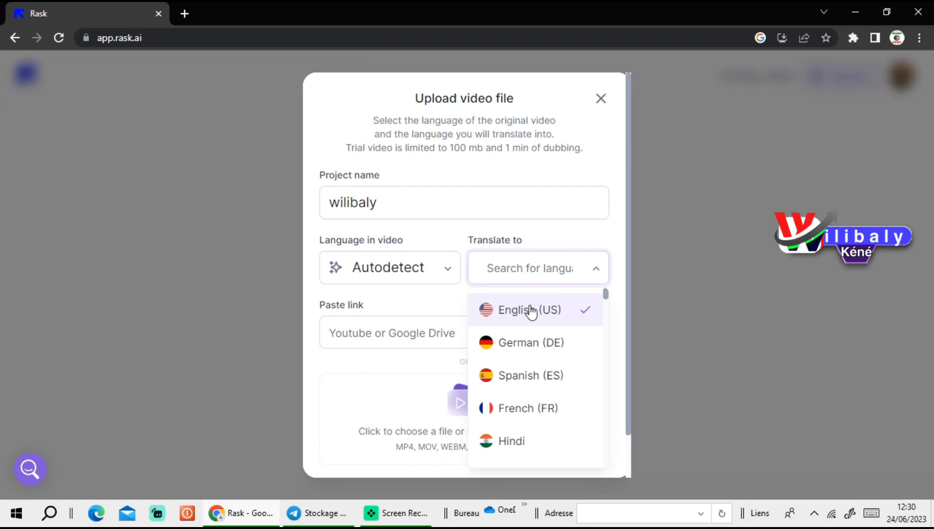
left_click(530, 312)
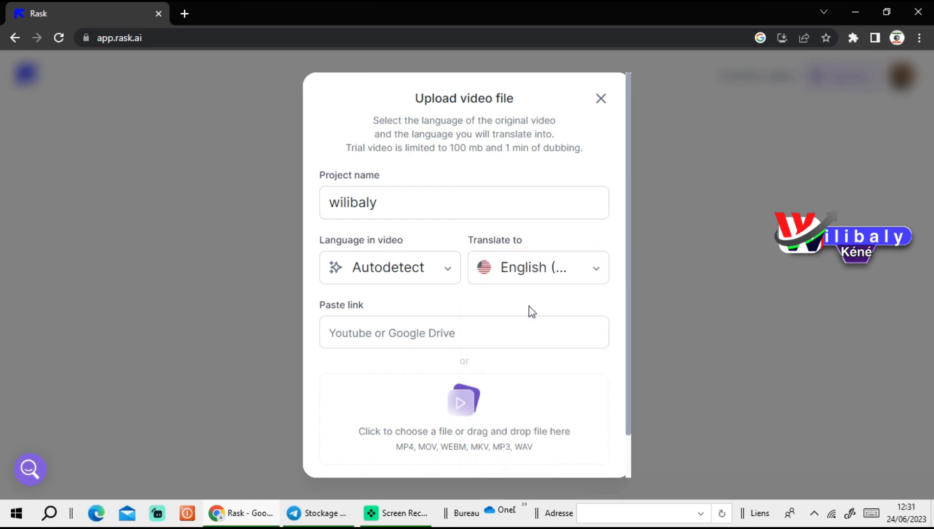
- Upload video_2023-06-24_12-27-29.mp4 from the Téléchargements folder and start its translation with the number of speakers on Autodetect
scroll(533, 389, "down", 1)
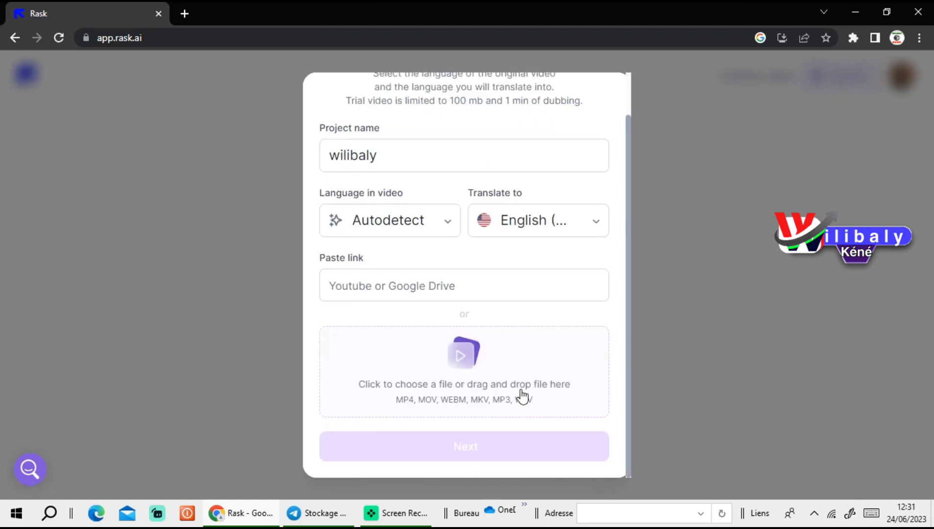
left_click(461, 361)
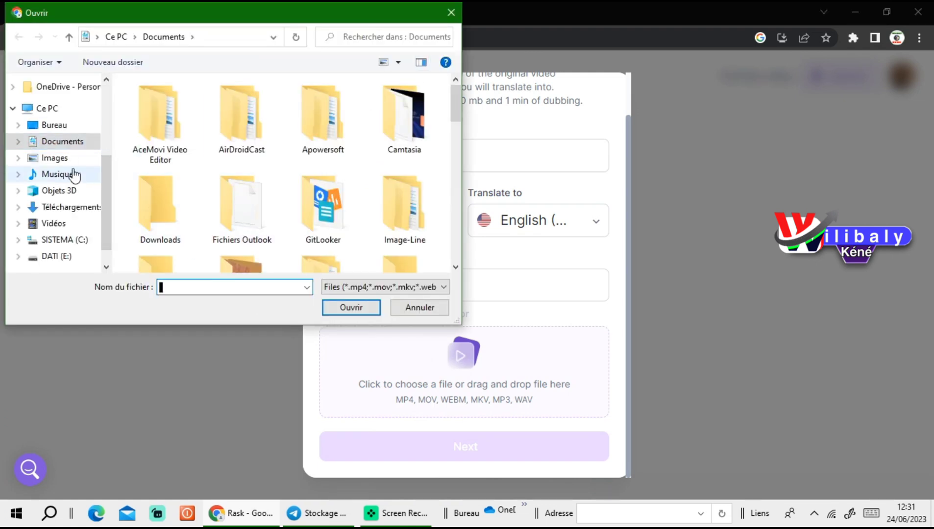
left_click(68, 211)
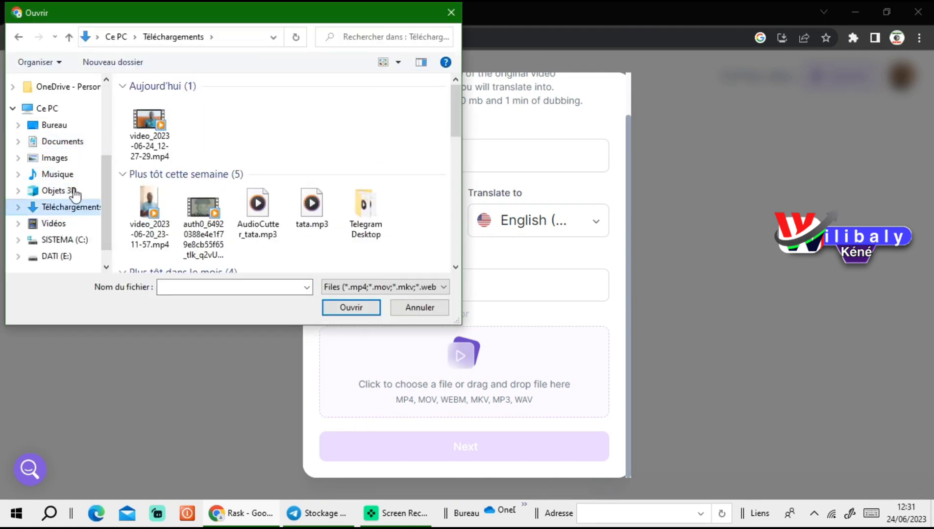
left_click(150, 129)
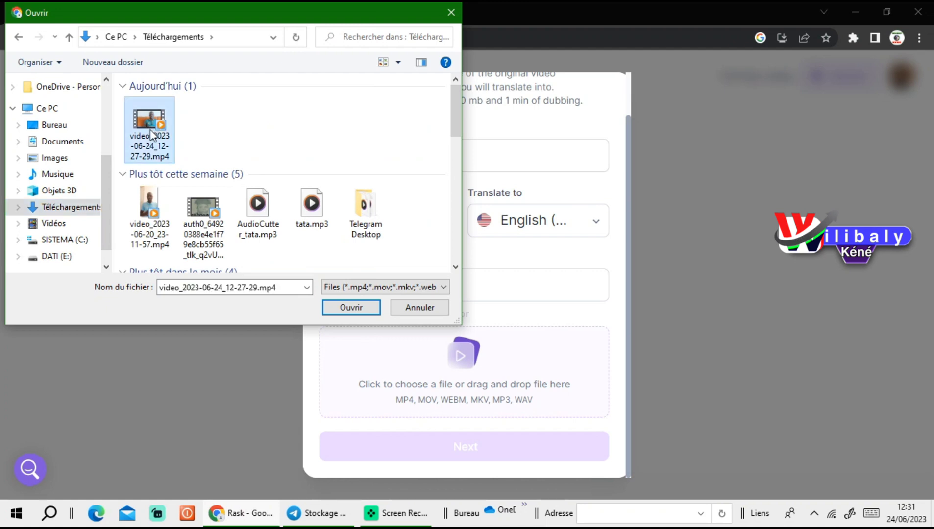
left_click(351, 307)
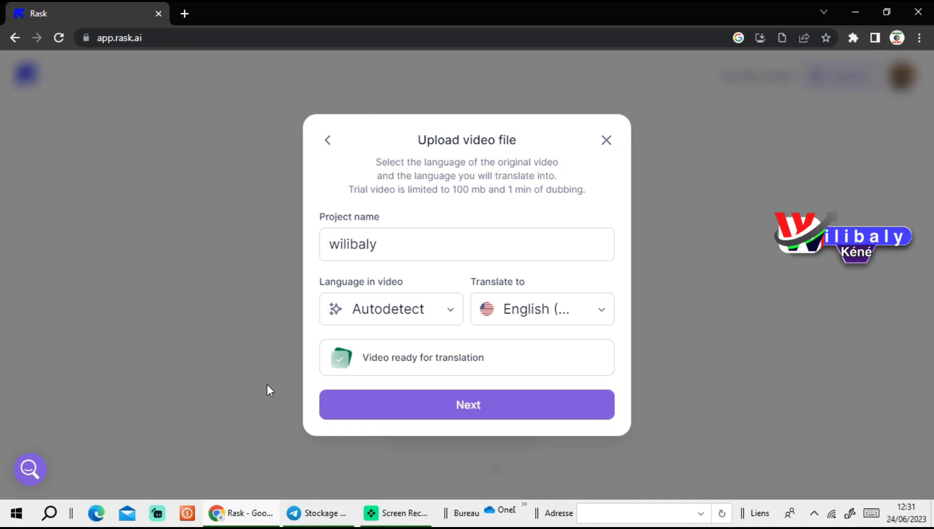
left_click(461, 405)
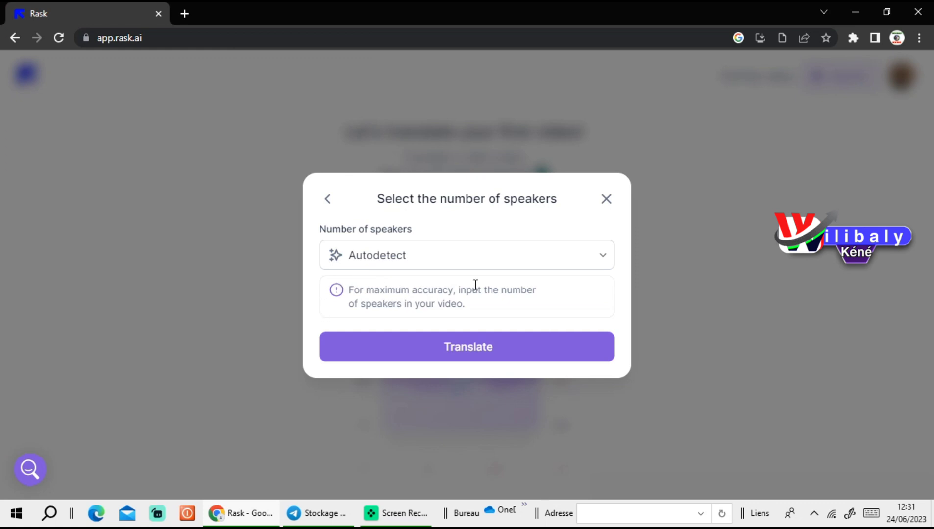
left_click(477, 347)
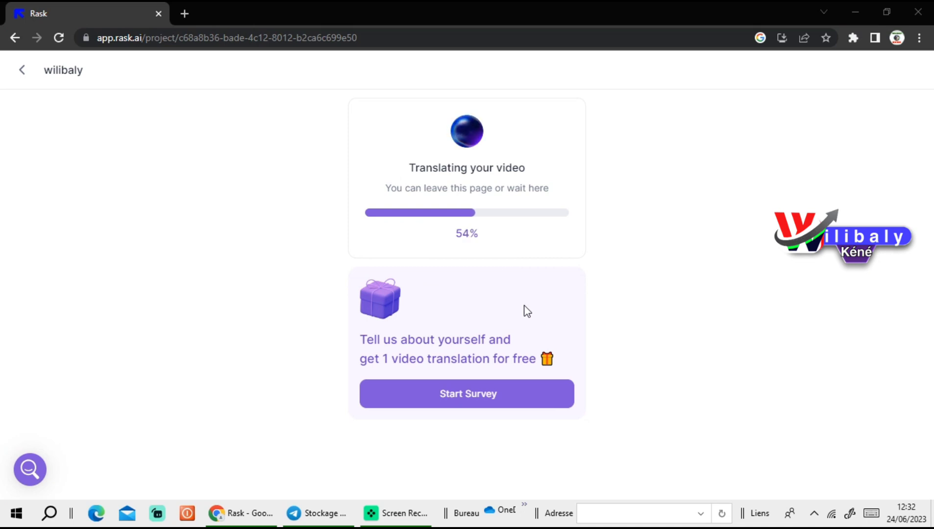
- Open the survey offering one free video translation and close it without answering
left_click(483, 398)
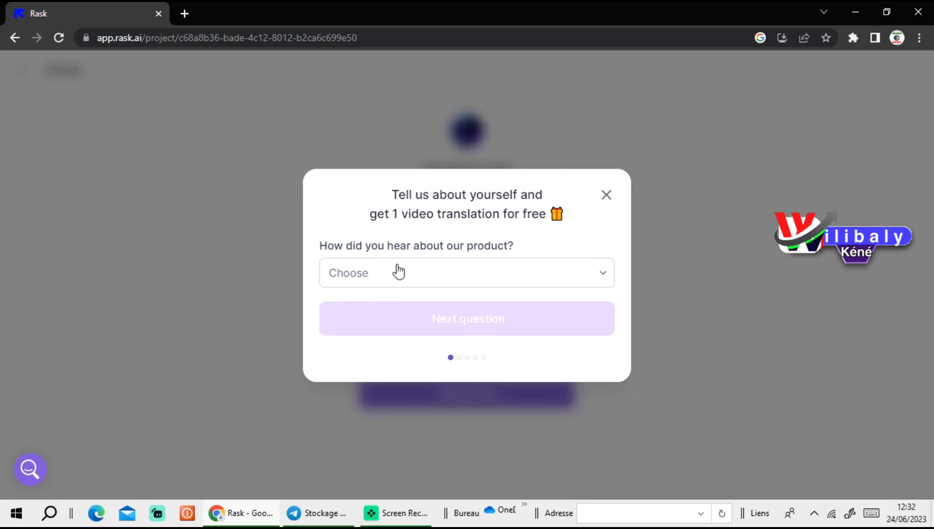
left_click(606, 195)
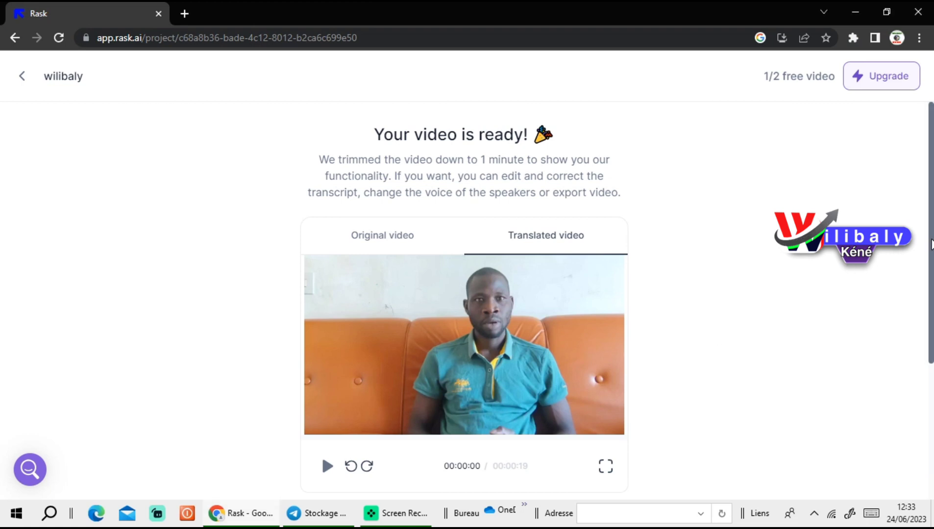
- Play the translated video on the results page to check its English dubbing
left_click_drag(931, 247, 931, 304)
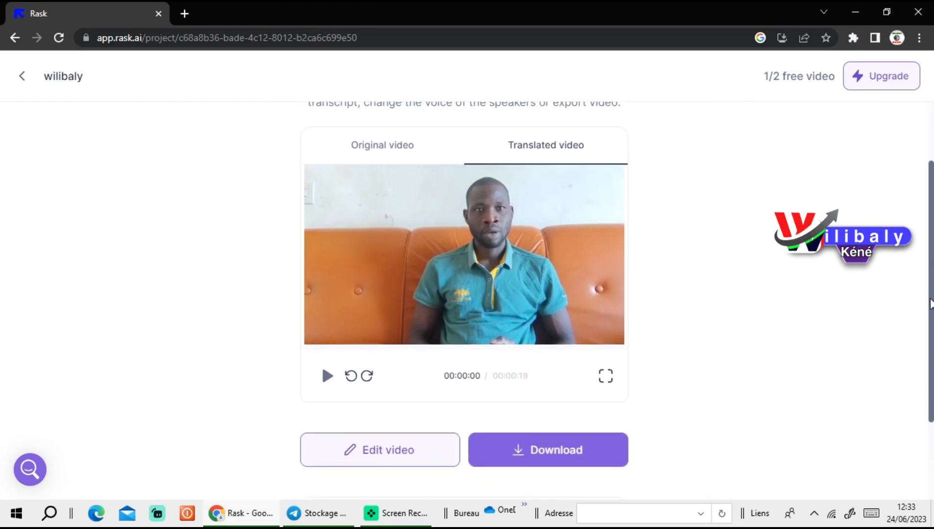
left_click(328, 376)
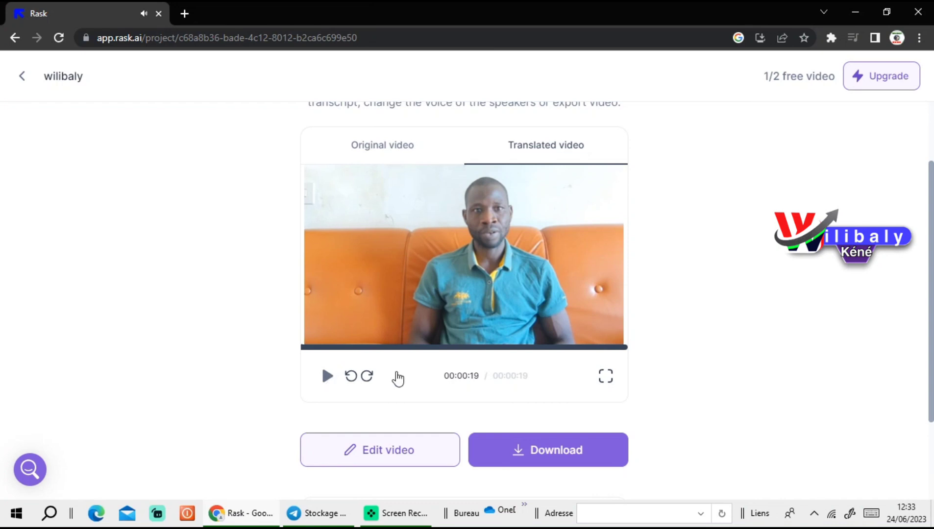
- Open the translated video for editing, pause its playback beside the French and English transcripts, and download the video
scroll(538, 238, "down", 2)
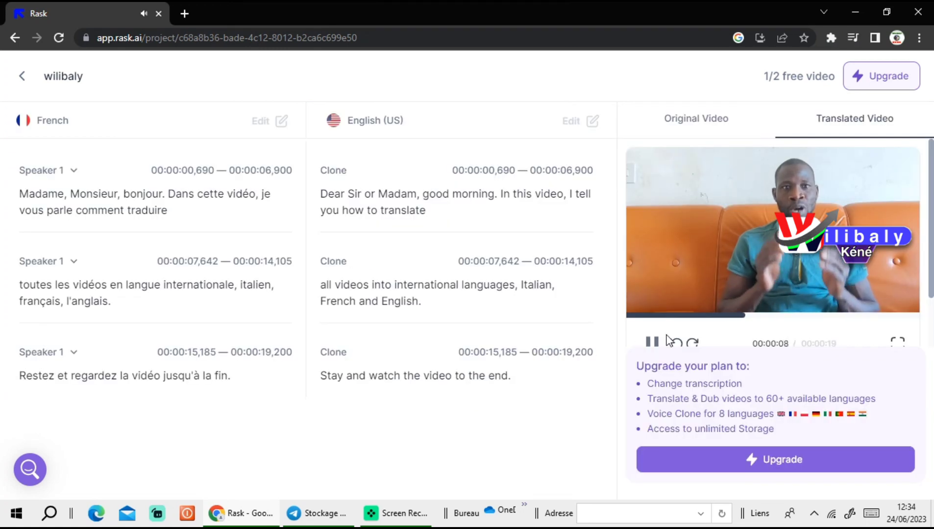
left_click(651, 341)
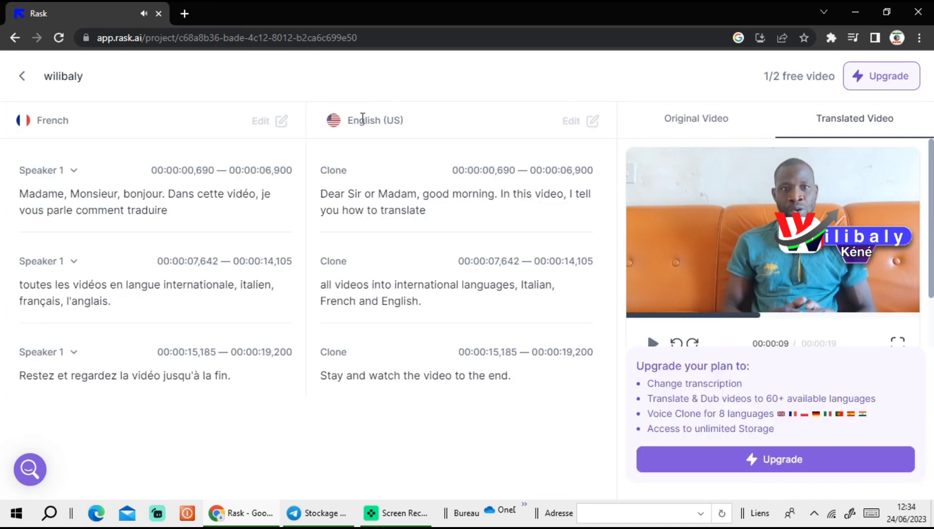
scroll(632, 341, "down", 1)
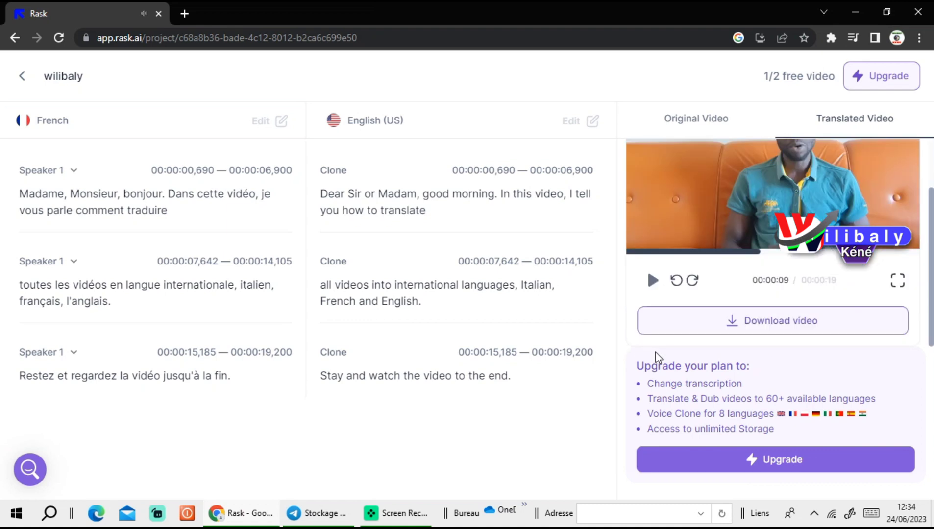
left_click(773, 322)
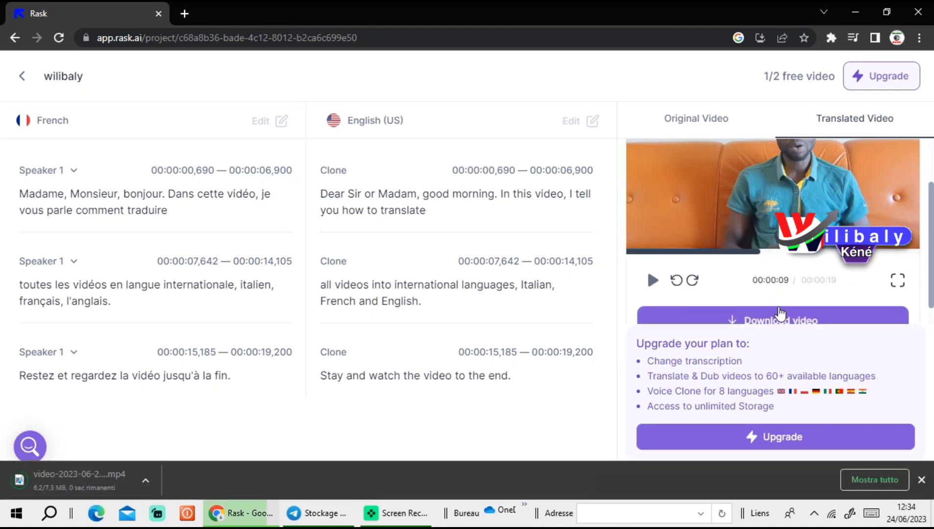